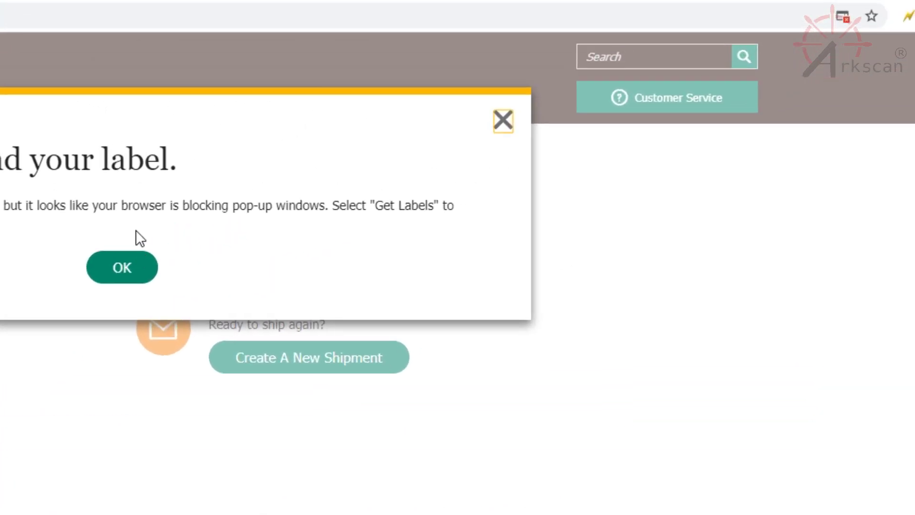
Always allow pop-ups and redirects from ups.com, then cancel printing the label instructions.
left_click(118, 269)
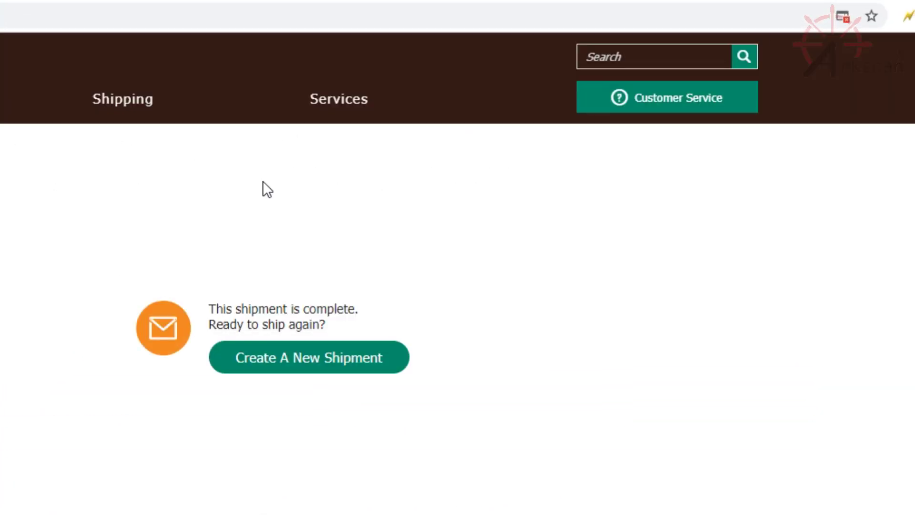
left_click(839, 21)
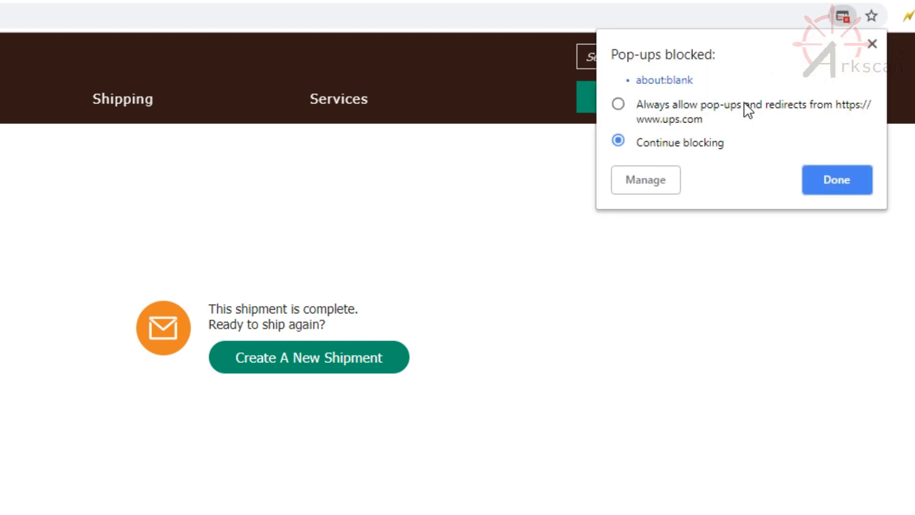
left_click(759, 104)
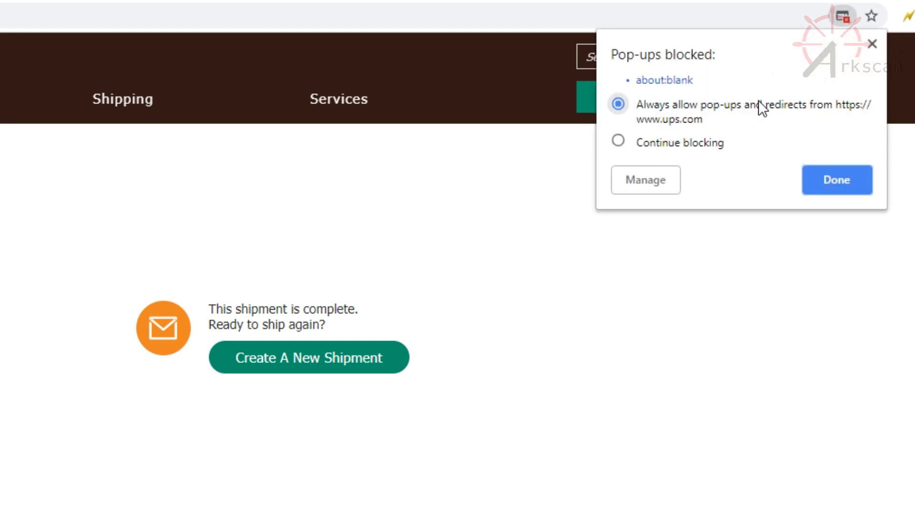
left_click(845, 189)
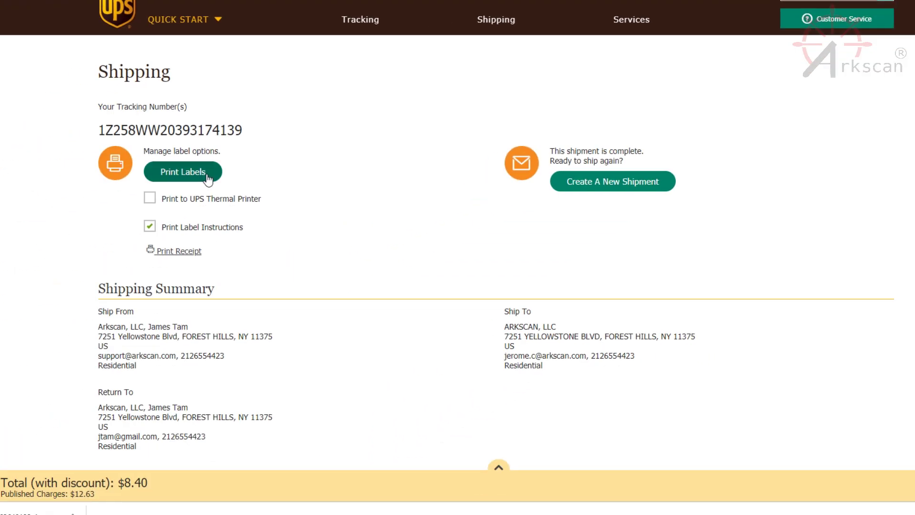
left_click(160, 245)
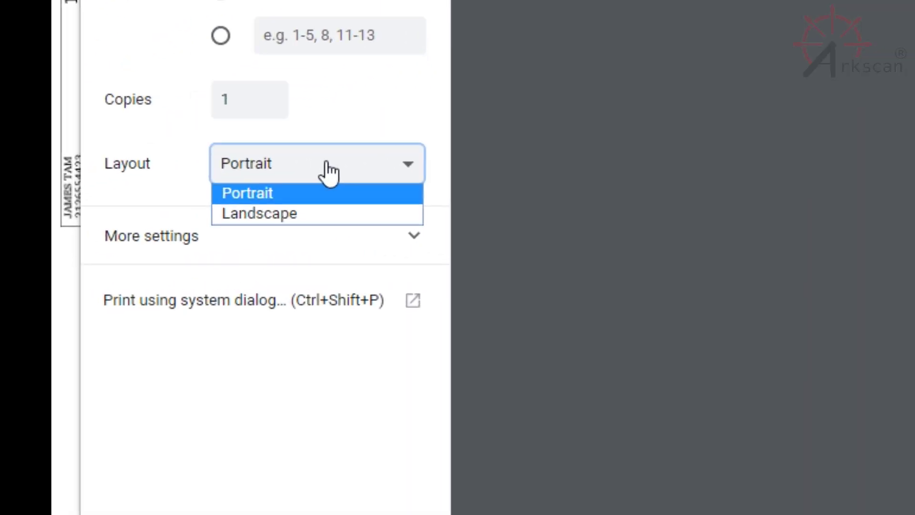
Switch the label to landscape layout and select the current scale value to replace with 146.
left_click(301, 213)
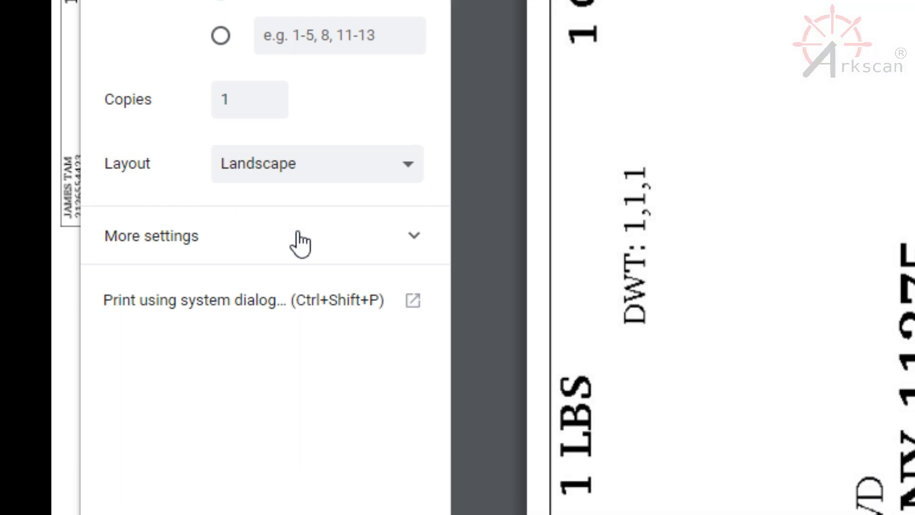
left_click(299, 240)
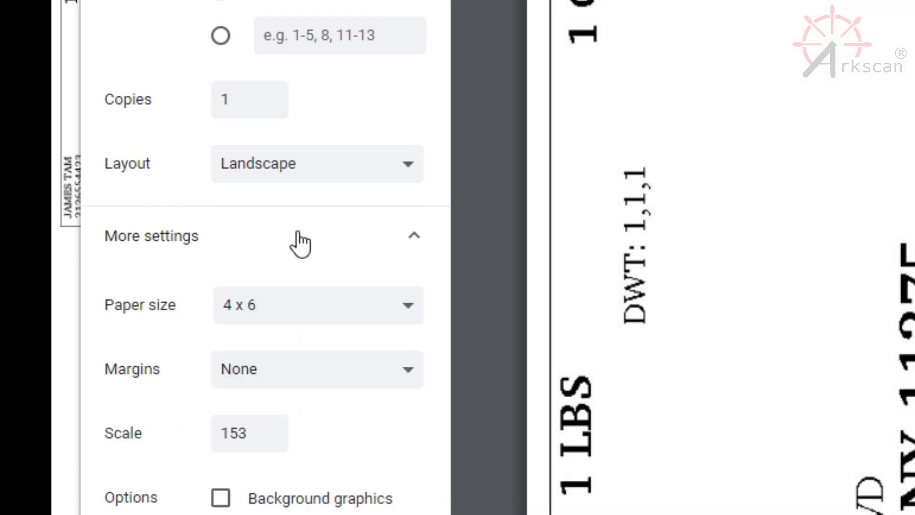
mouse_move(249, 433)
left_click_drag(249, 432, 190, 428)
type("1")
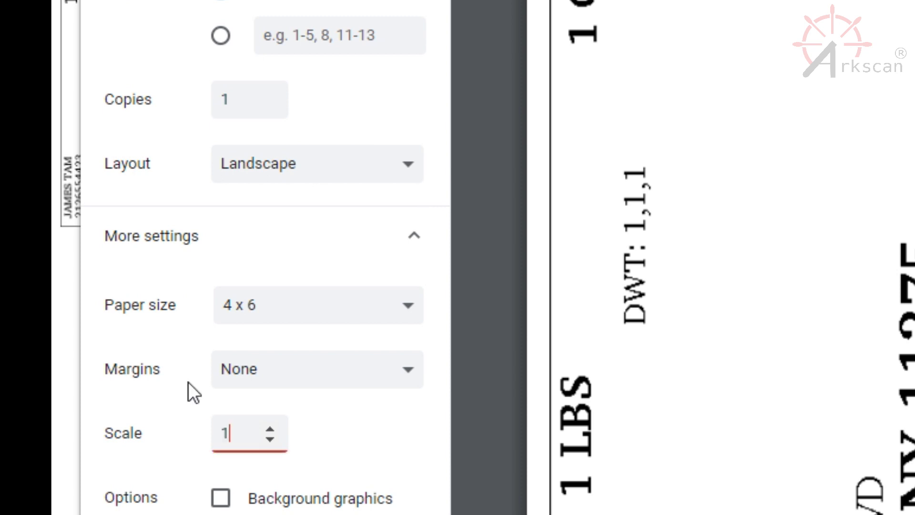
type("46")
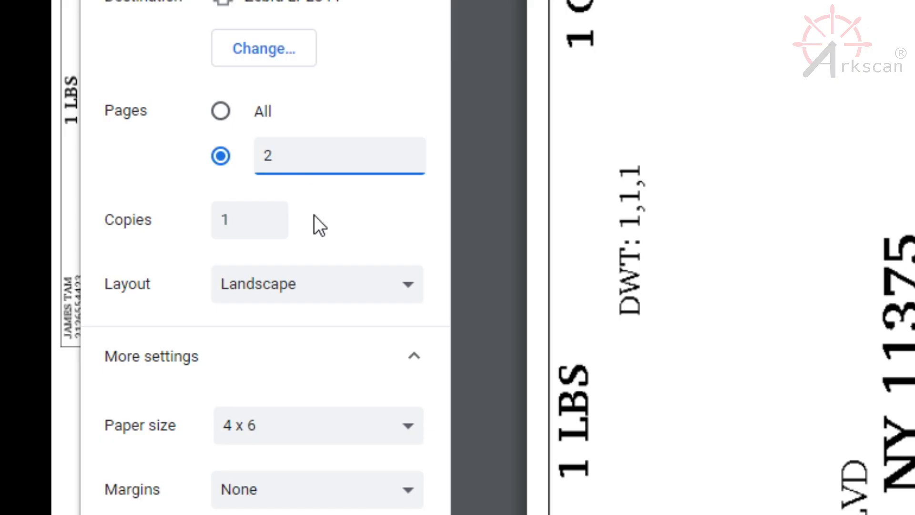
Confirm page 2 as the only page and print the label.
left_click(316, 216)
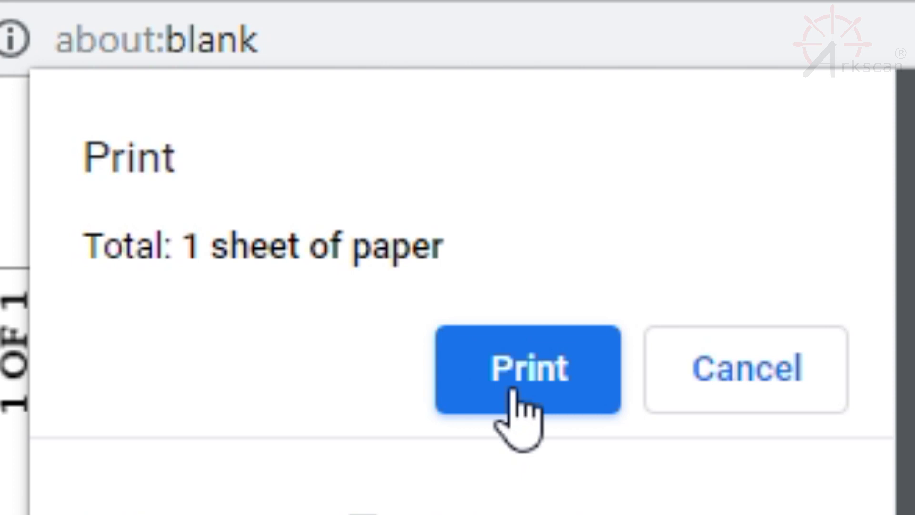
left_click(515, 392)
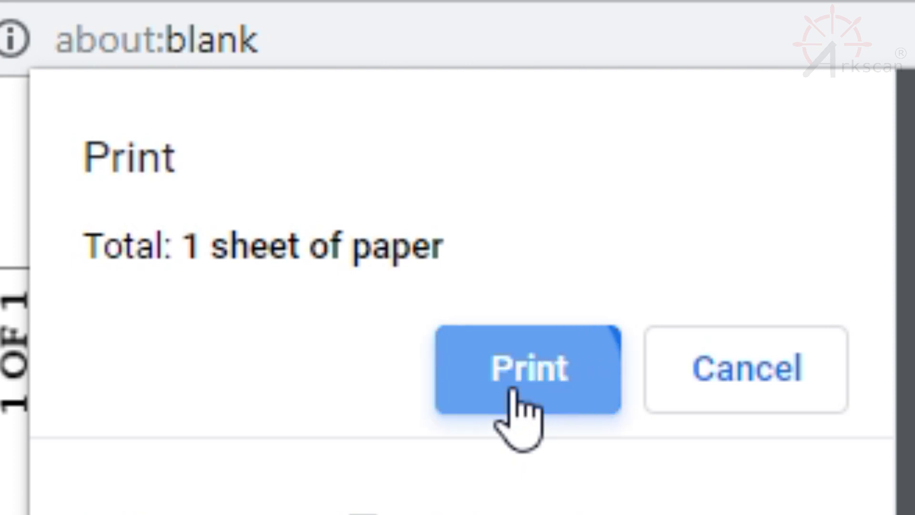